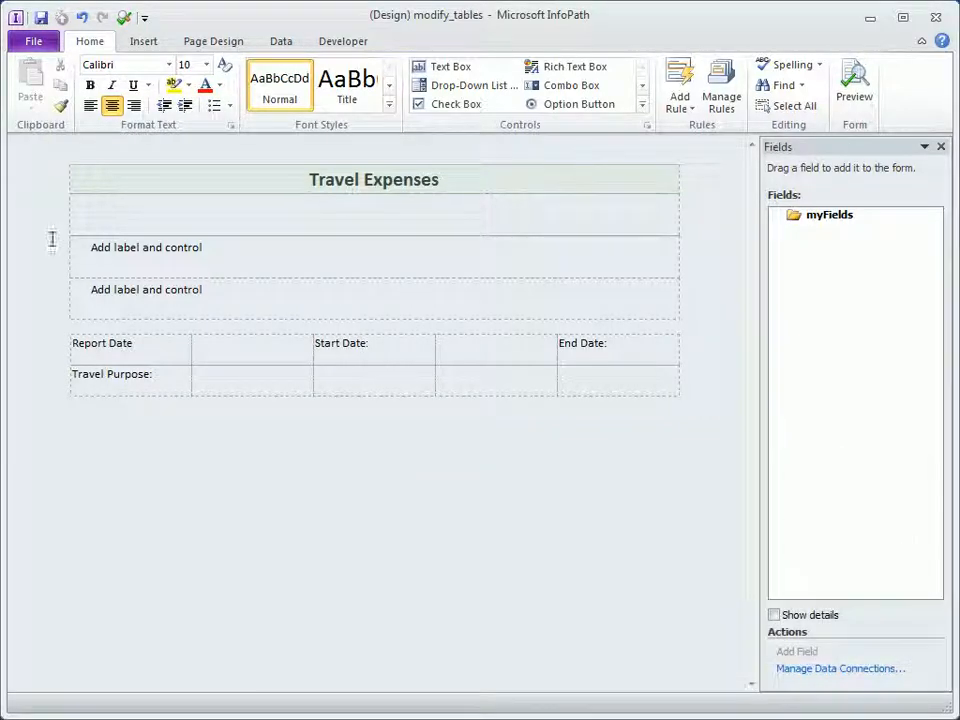
Step: Delete the three rows below the Travel Expenses title row, including both "Add label and control" rows
drag(167, 218, 308, 292)
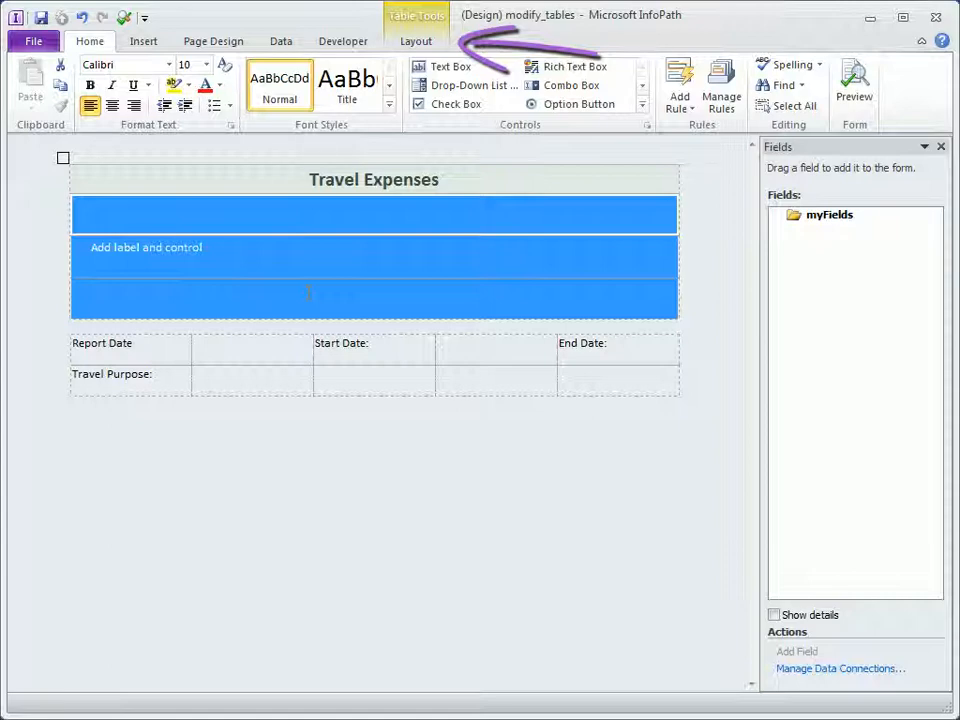
click(418, 44)
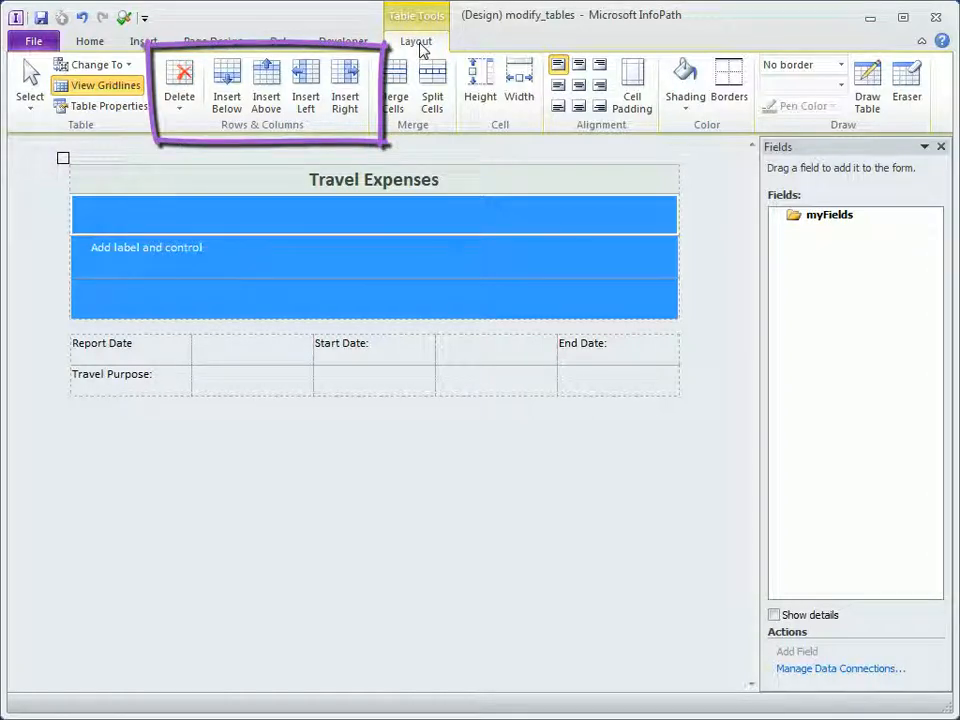
click(185, 110)
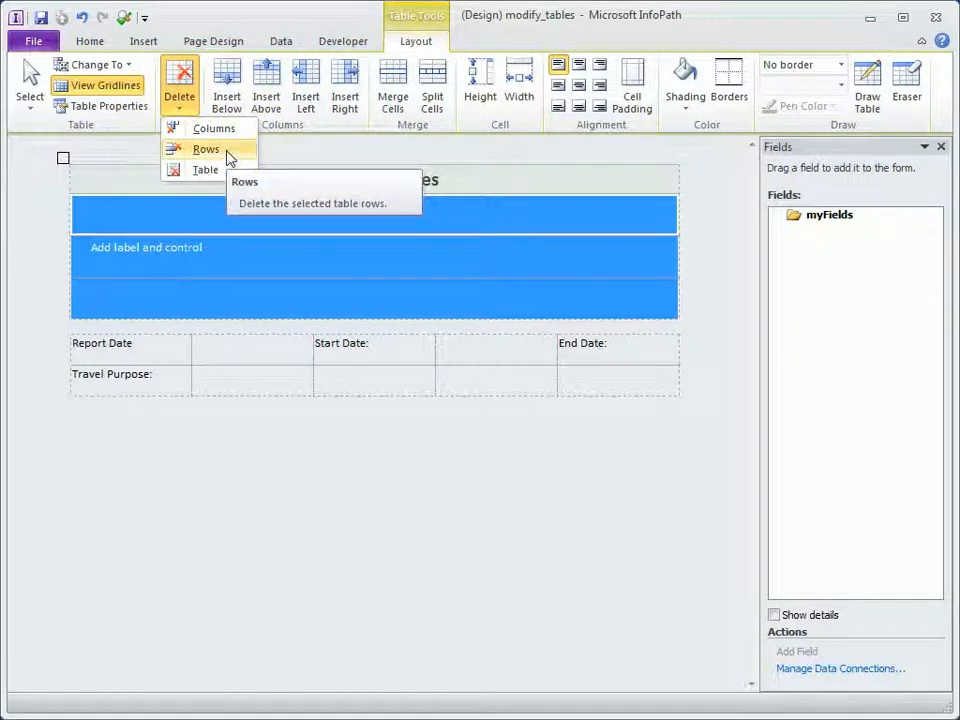
key(Escape)
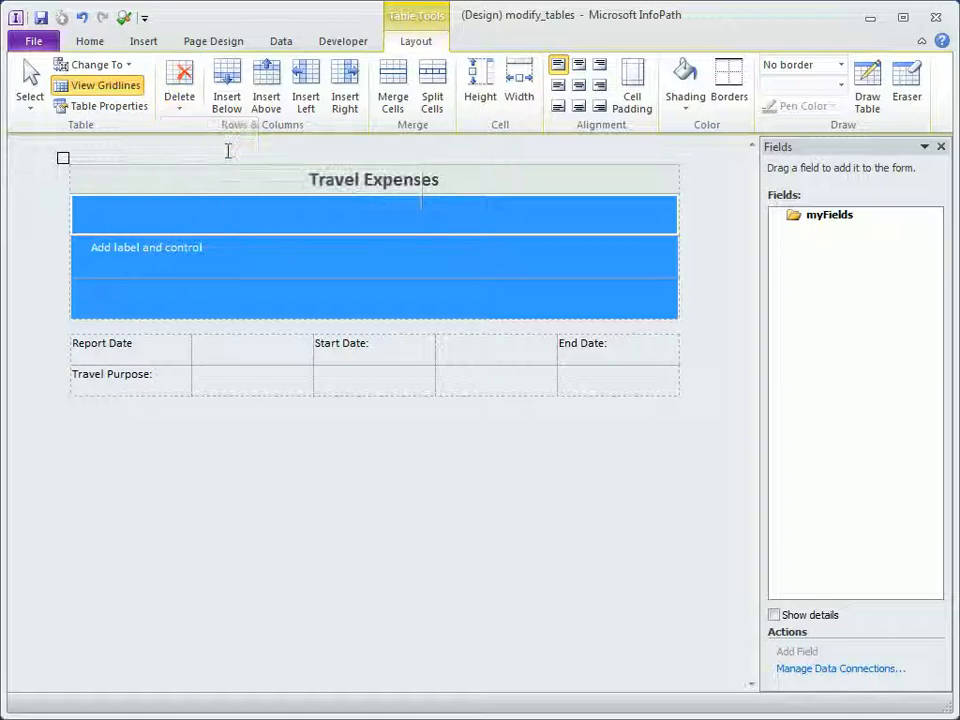
right_click(331, 264)
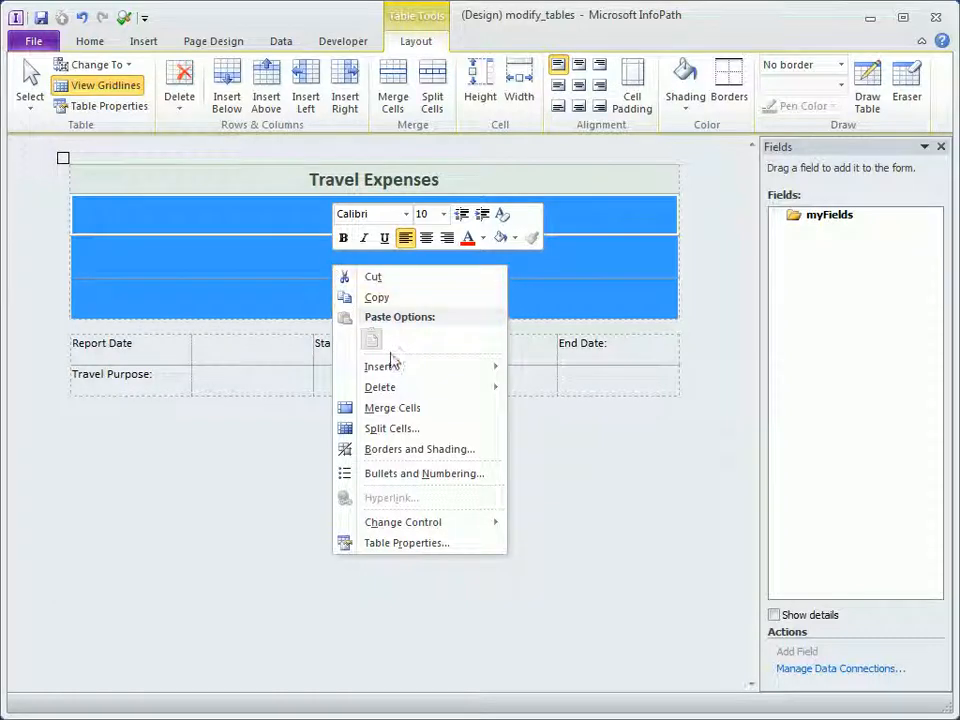
mouse_move(450, 390)
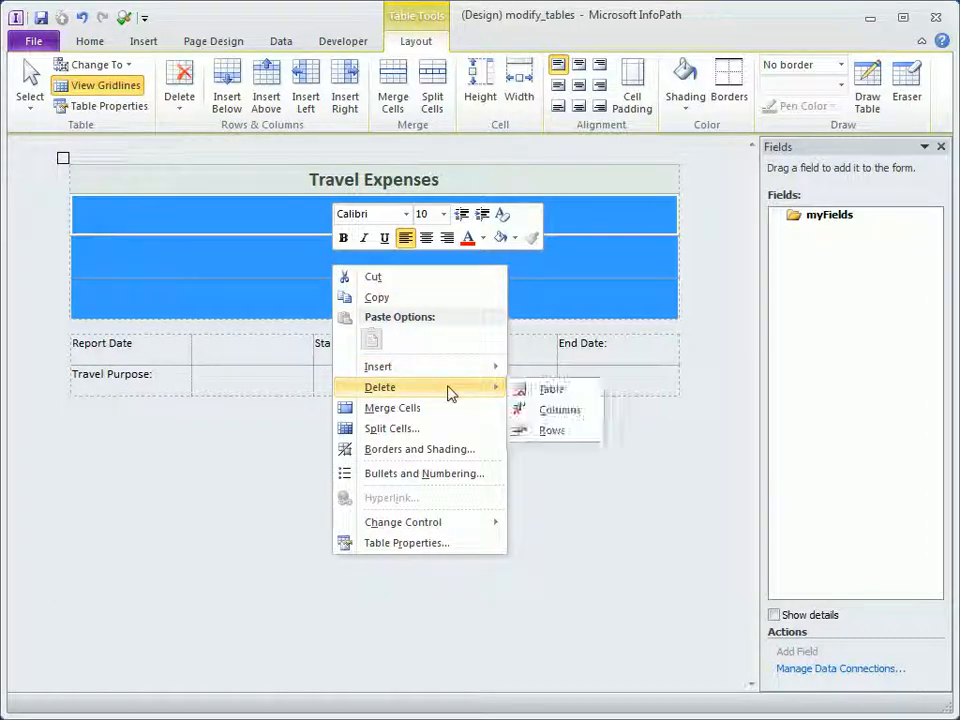
click(551, 432)
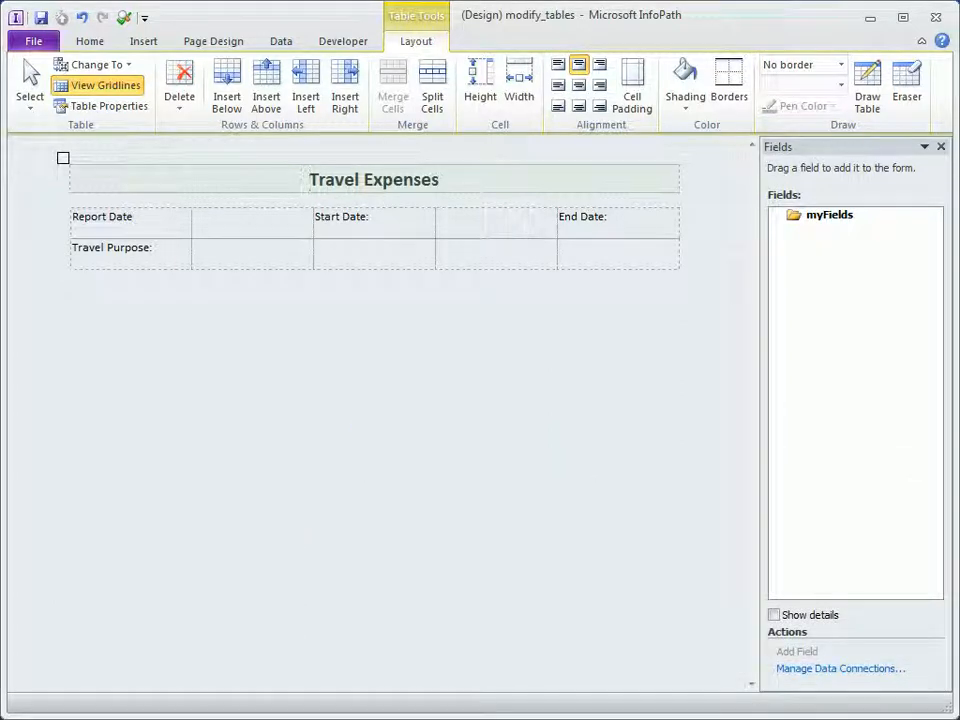
Step: Split the Travel Expenses title cell into 3 columns and 1 row
click(364, 180)
click(433, 103)
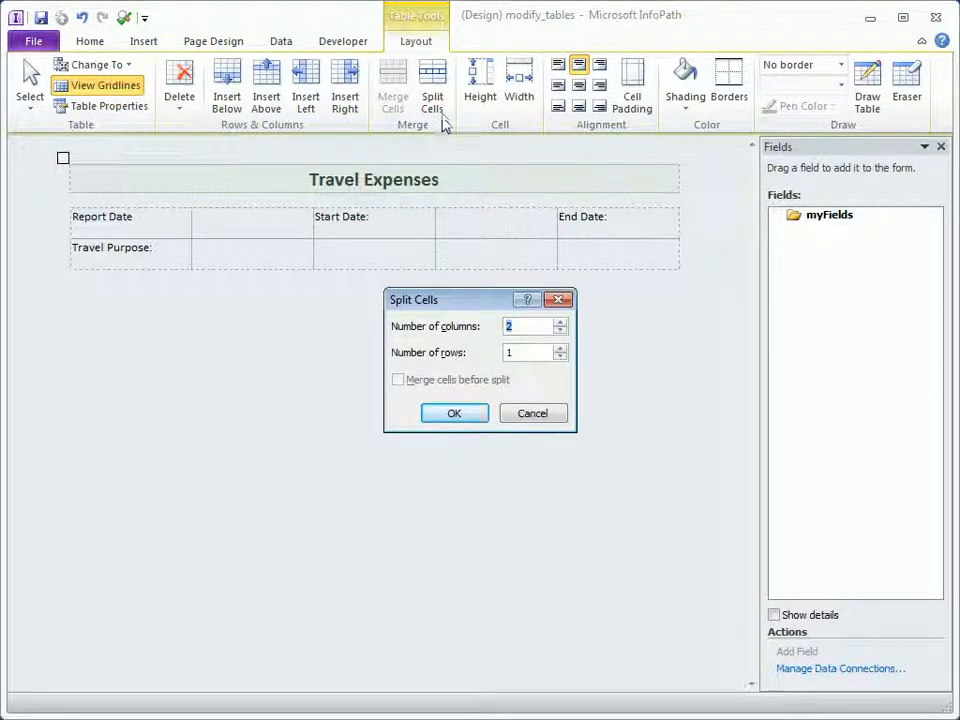
click(560, 321)
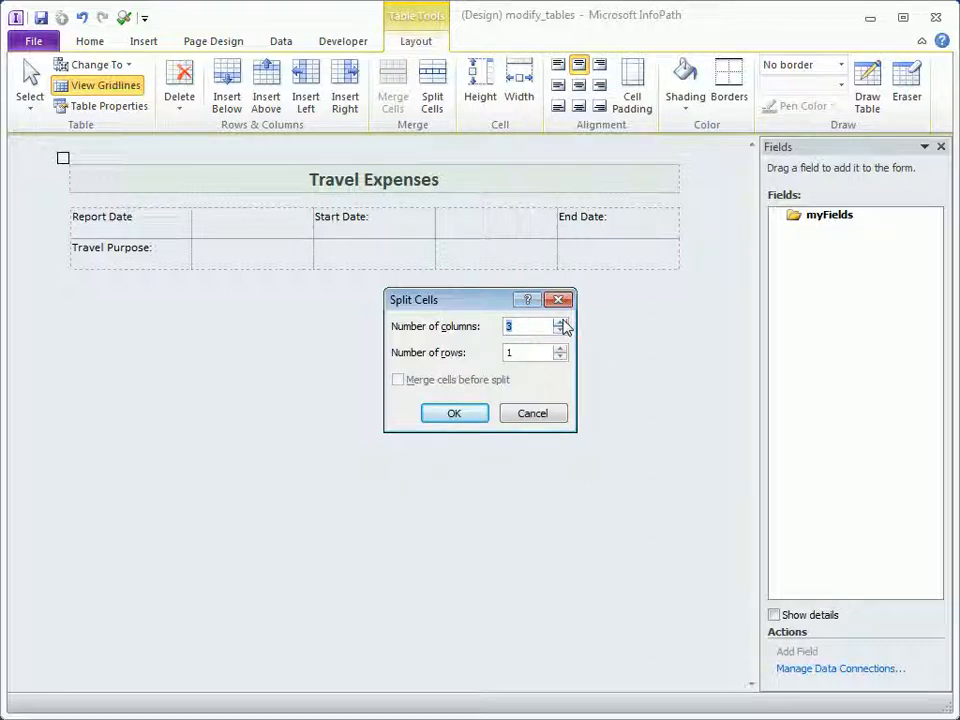
click(486, 416)
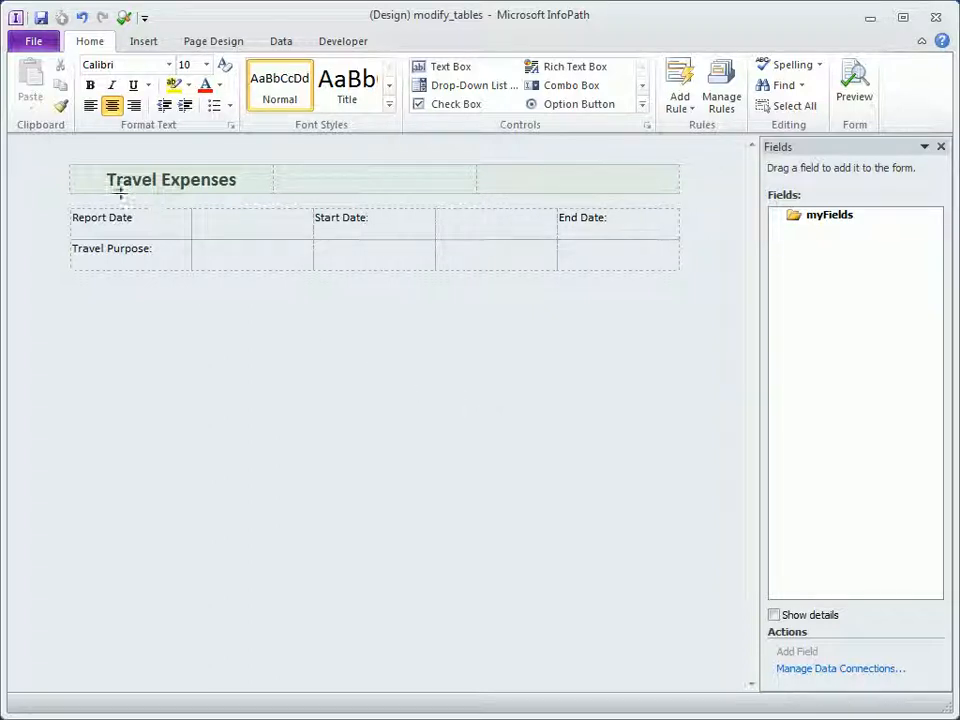
Step: Move the Travel Expenses title into the middle header cell and enter "Terracific" in the first header cell
triple_click(199, 180)
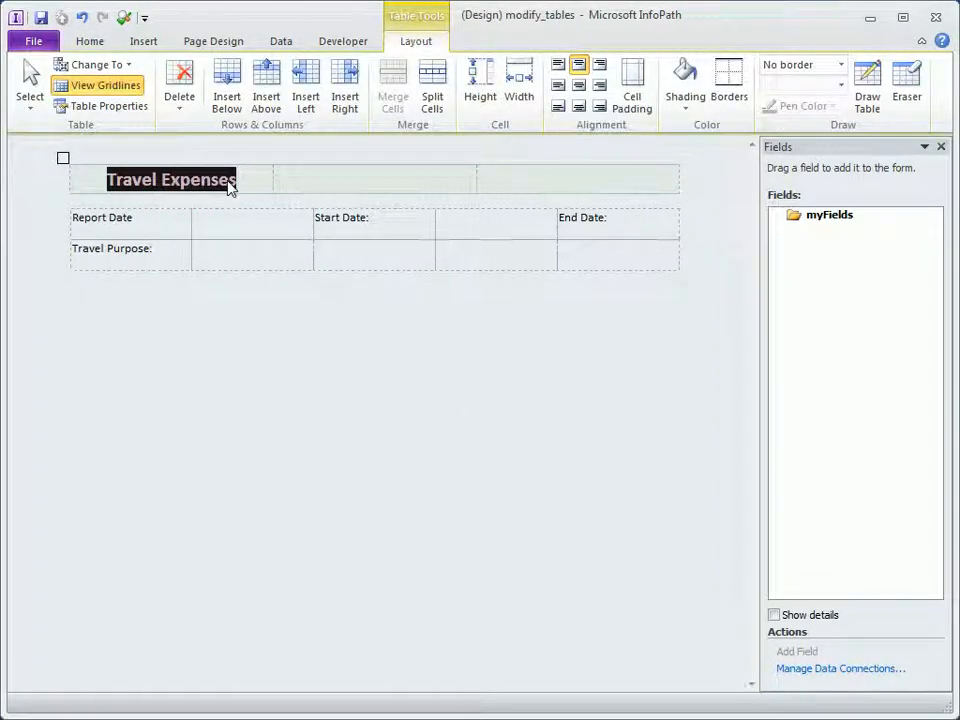
drag(228, 182, 340, 190)
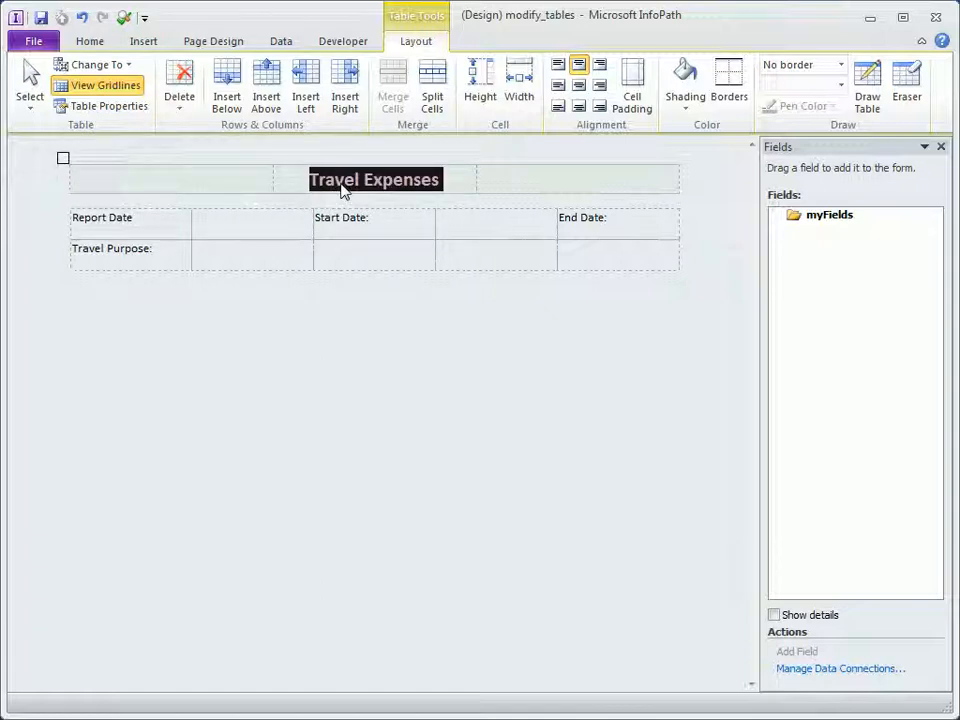
click(166, 176)
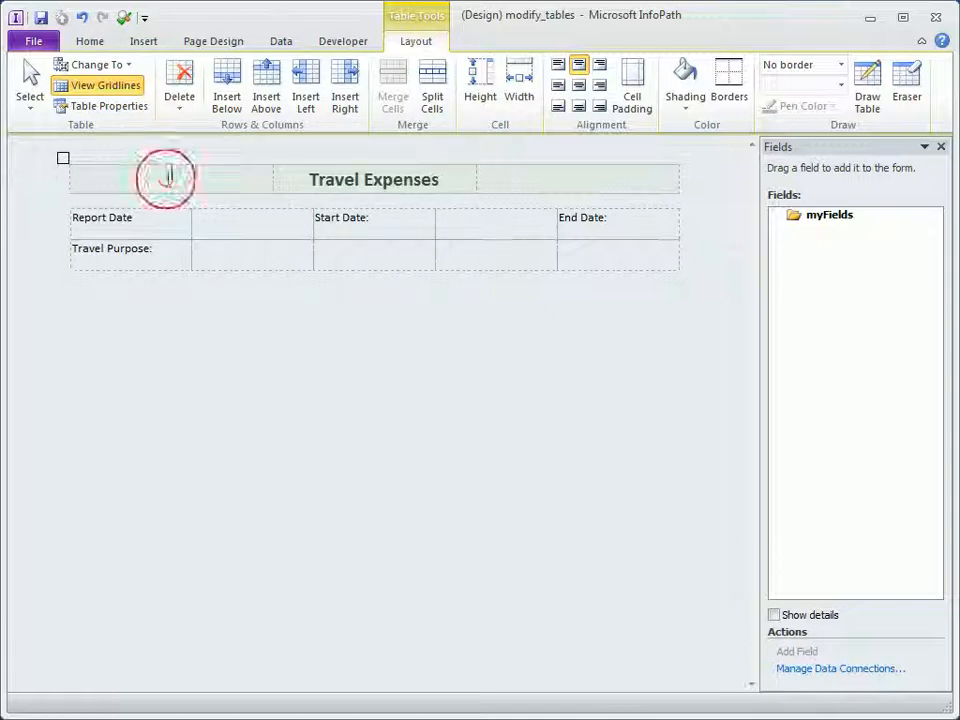
text(Terracific)
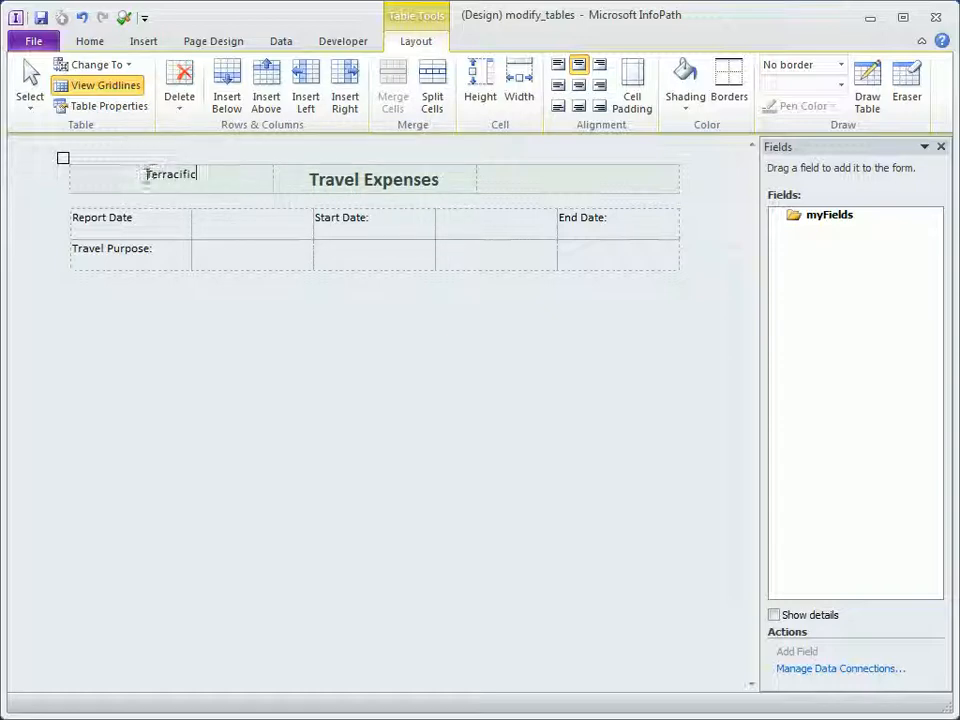
Step: Format the Terracific text in the header as bold Californian FB at size 24
drag(146, 174, 198, 174)
click(271, 122)
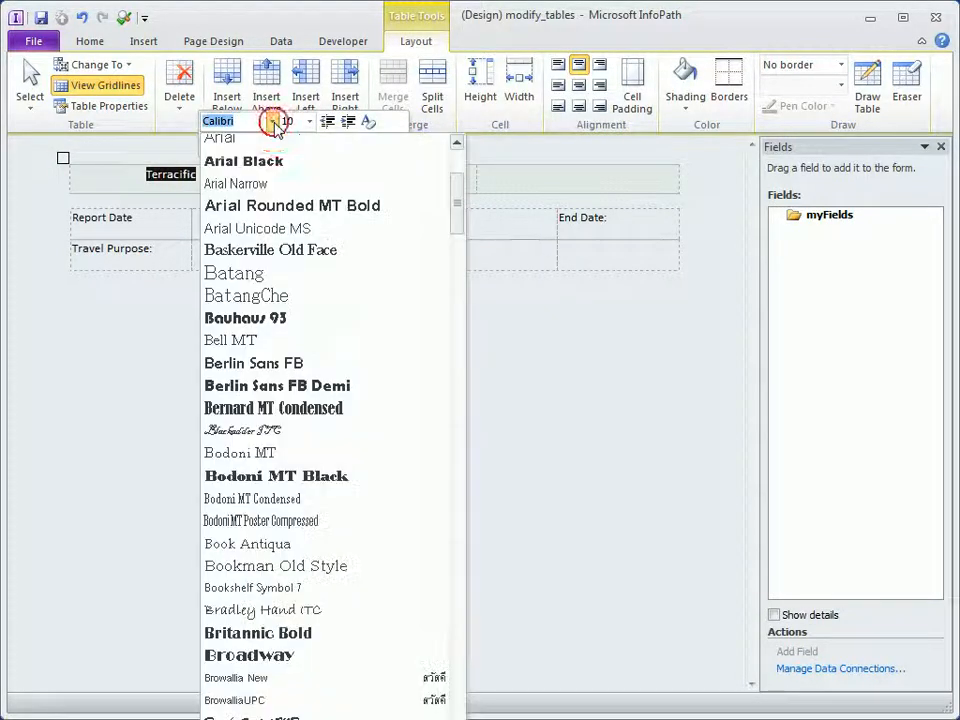
drag(455, 197, 456, 264)
click(300, 237)
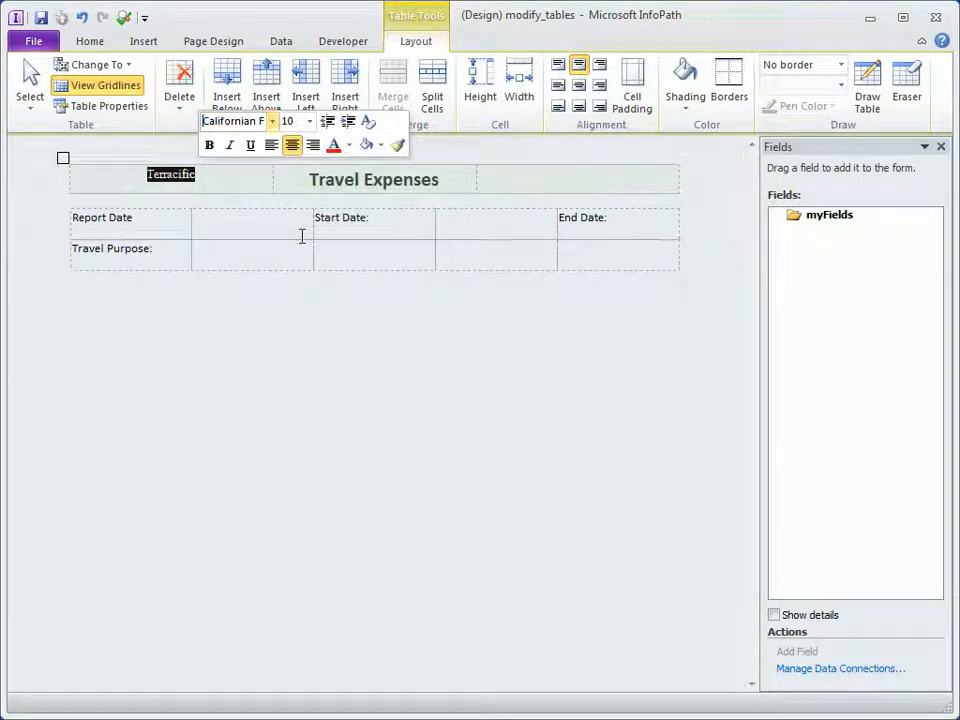
click(309, 121)
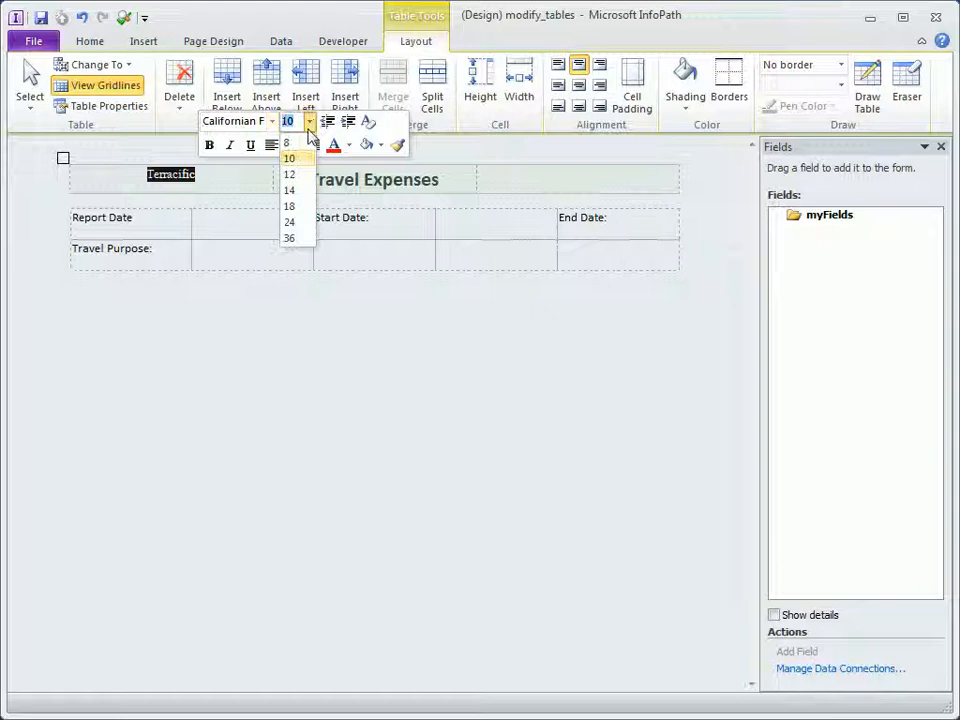
click(290, 222)
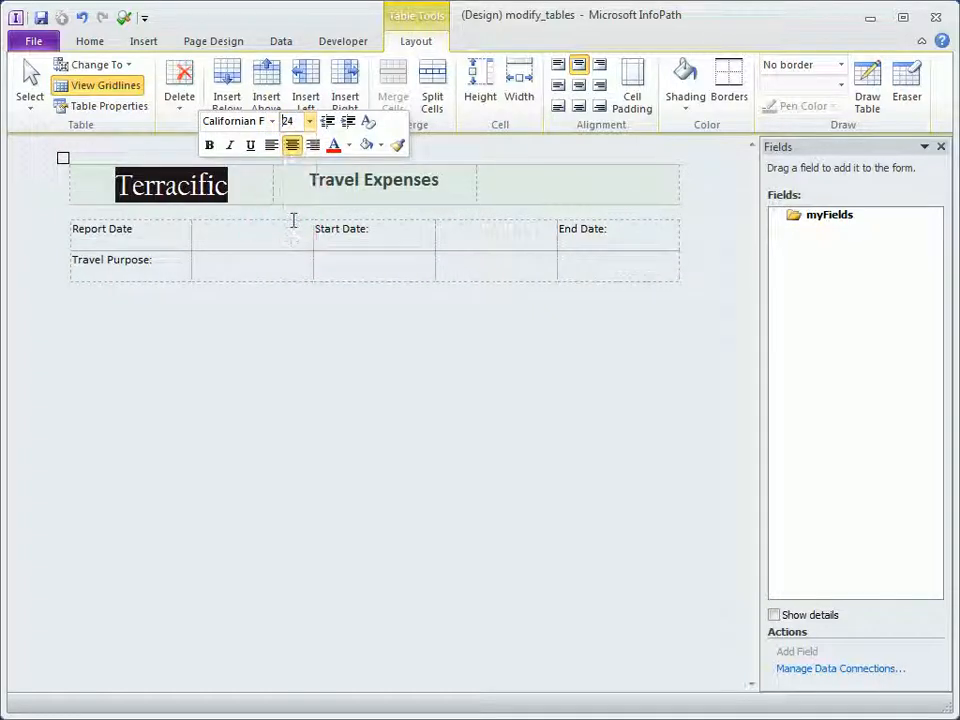
click(209, 145)
click(61, 183)
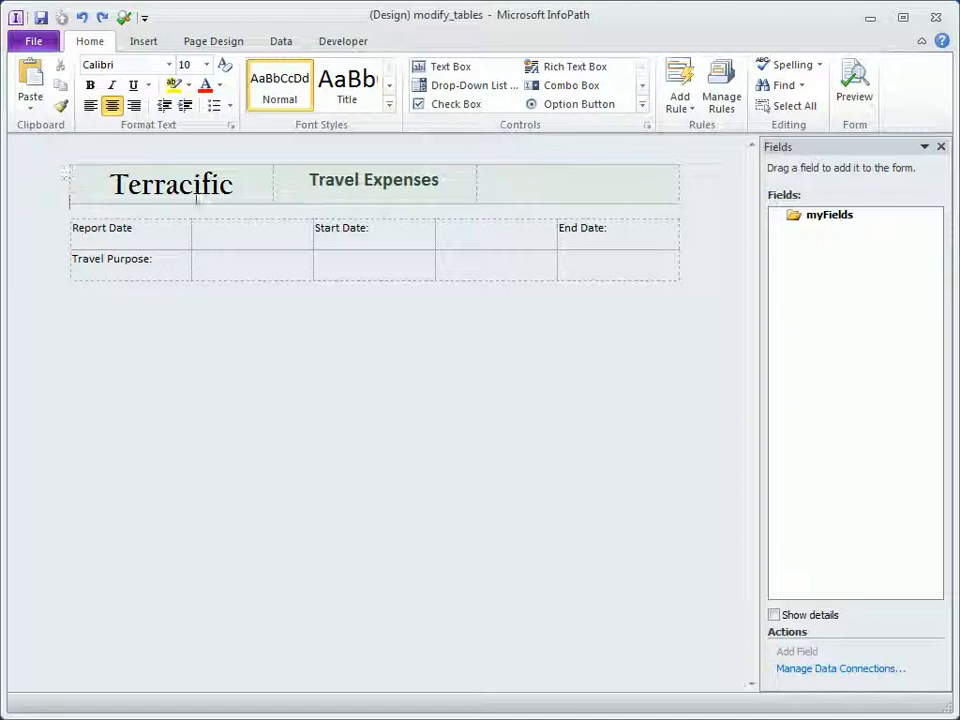
Step: Narrow the header's Terracific column, widen the Travel Expenses column on both sides, and increase the row height to about 73 px
drag(272, 188, 272, 188)
drag(272, 188, 240, 190)
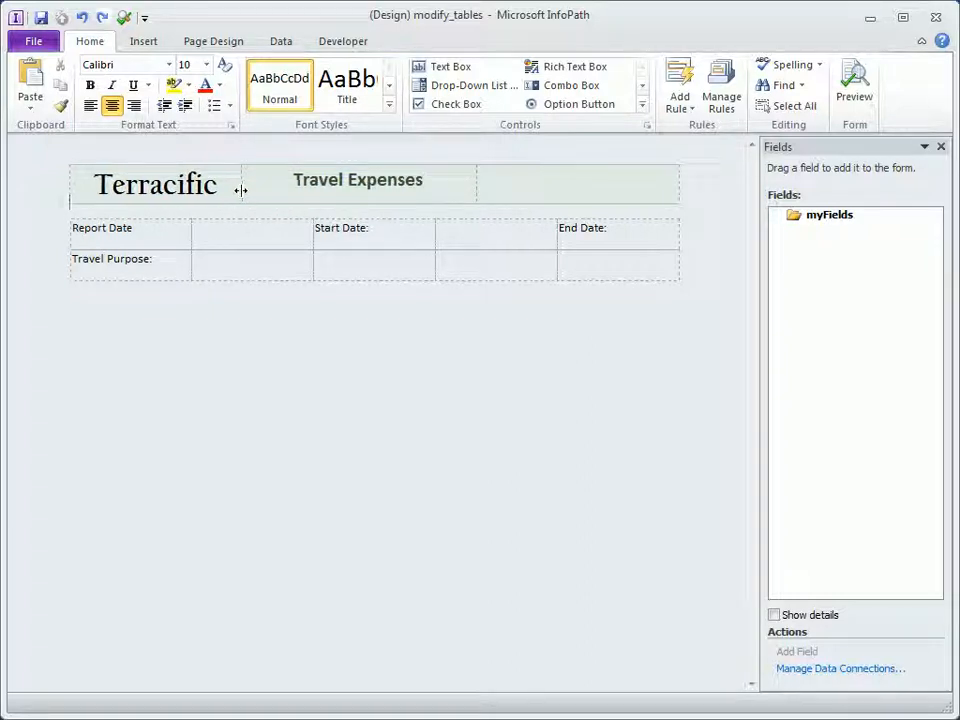
drag(475, 190, 521, 190)
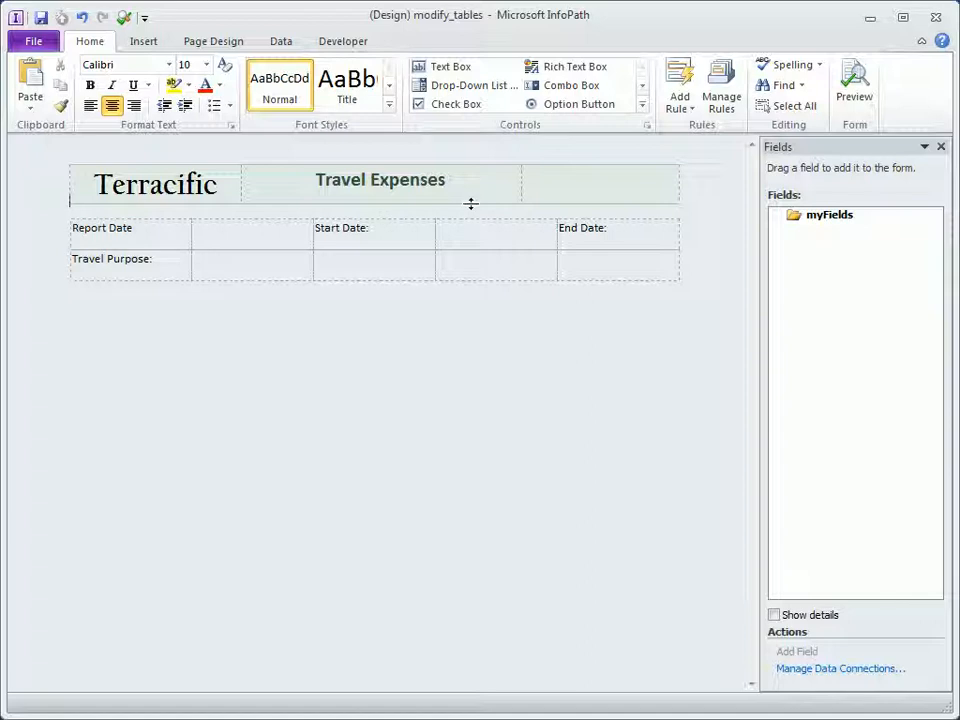
drag(471, 203, 471, 231)
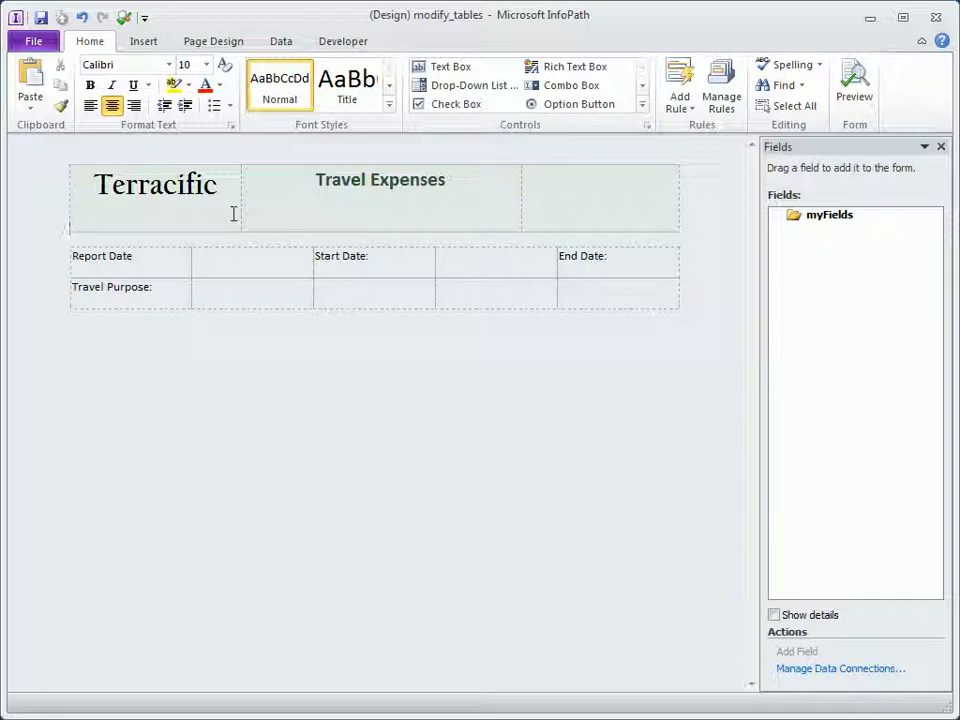
Step: Center the contents of all three header cells both horizontally and vertically
drag(234, 214, 538, 214)
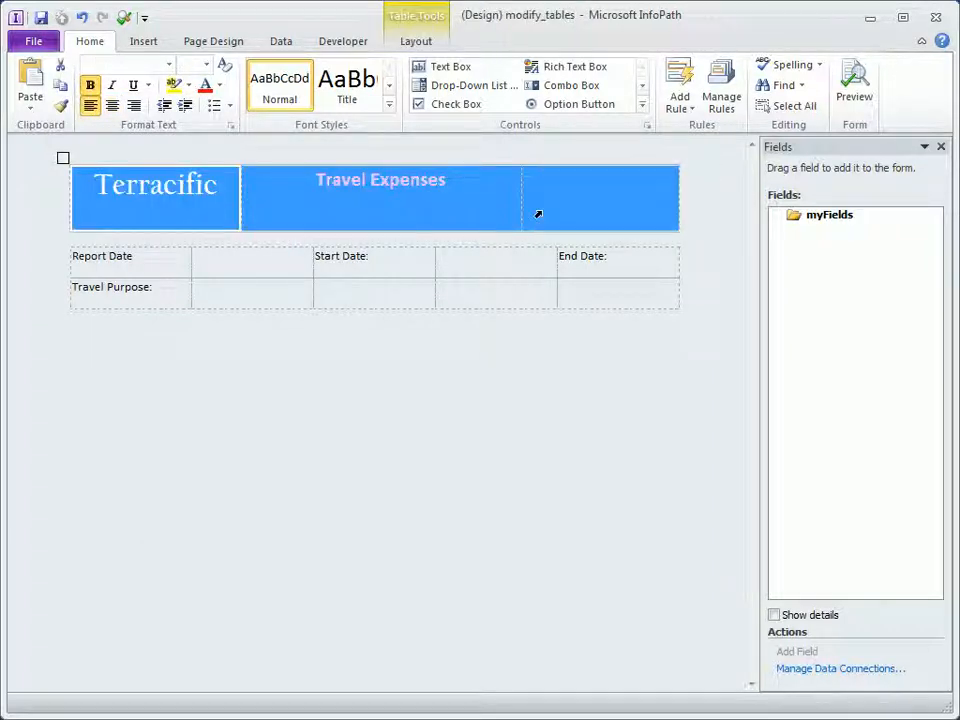
click(428, 43)
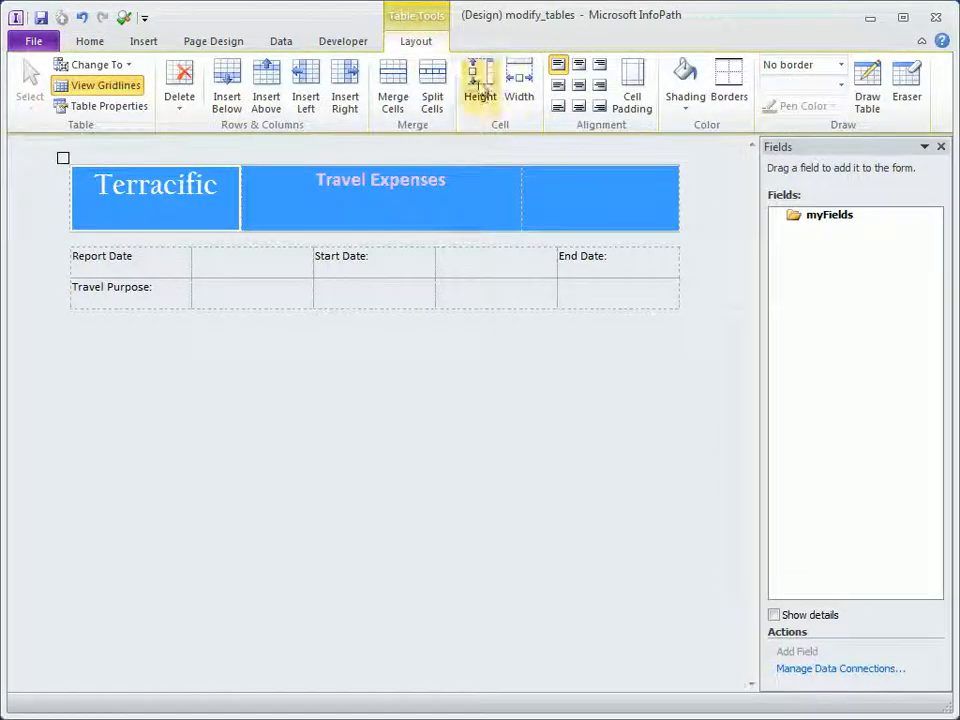
click(580, 88)
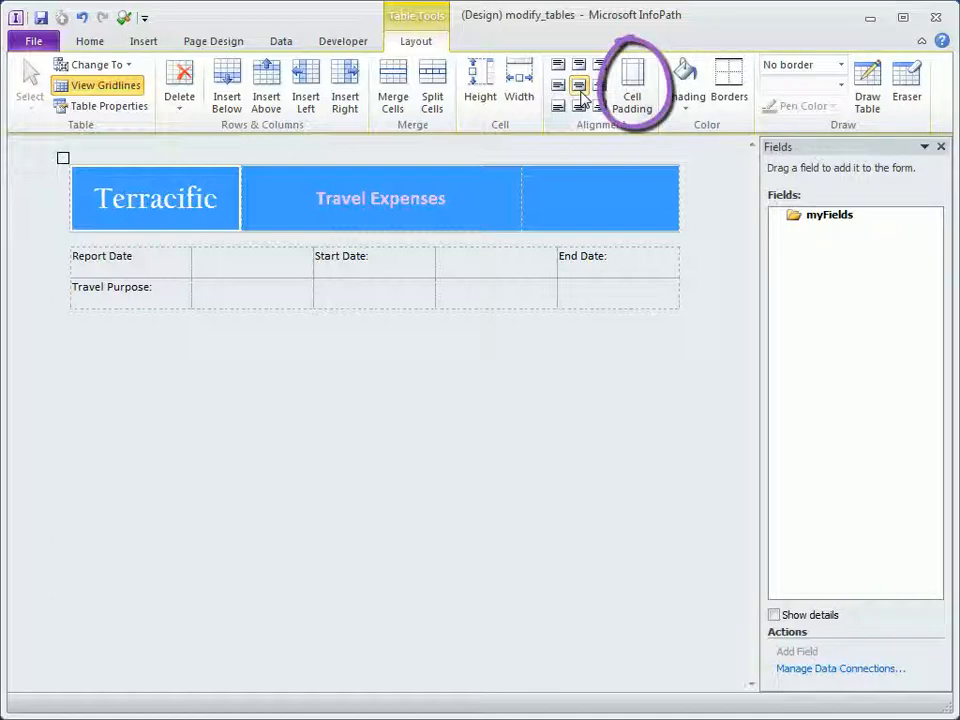
Step: Examine the header table's cell padding, row height and column width settings in Table Properties without changing them
click(634, 90)
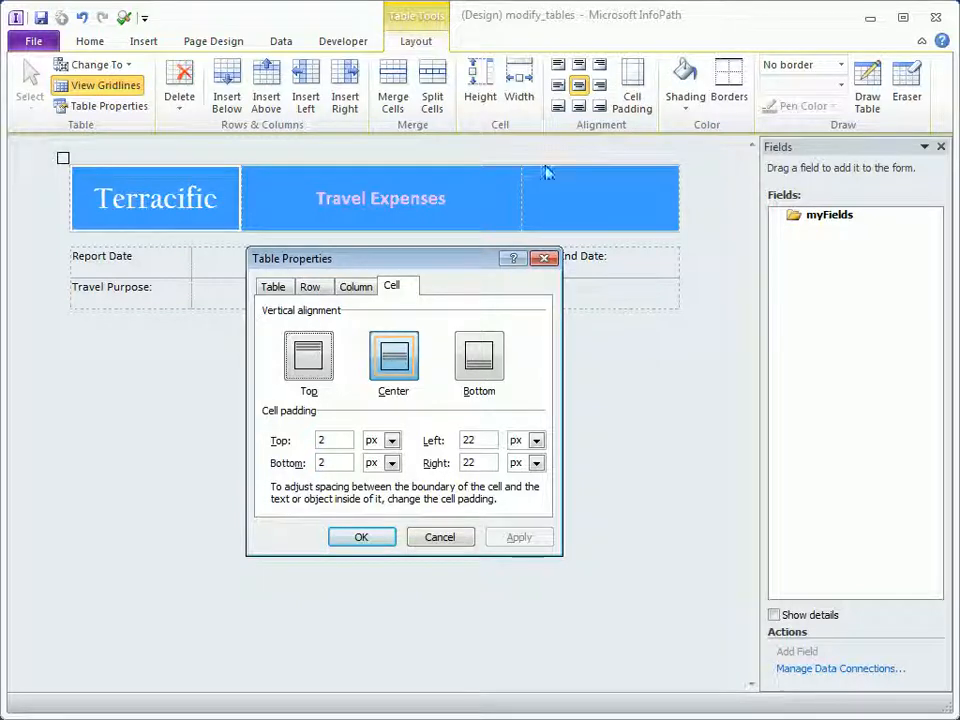
click(328, 290)
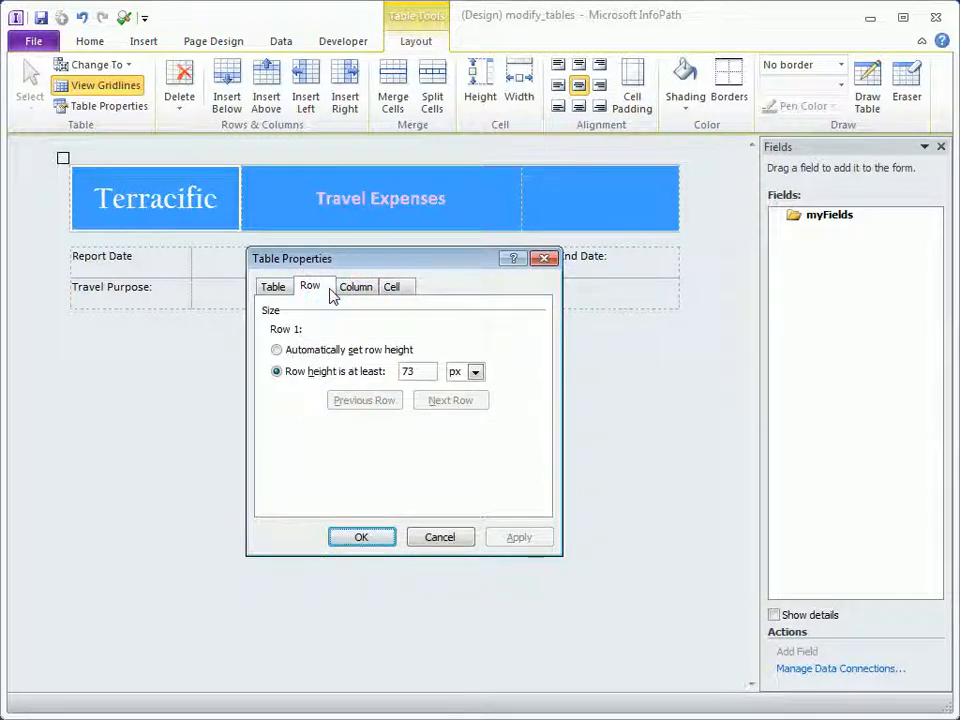
click(357, 292)
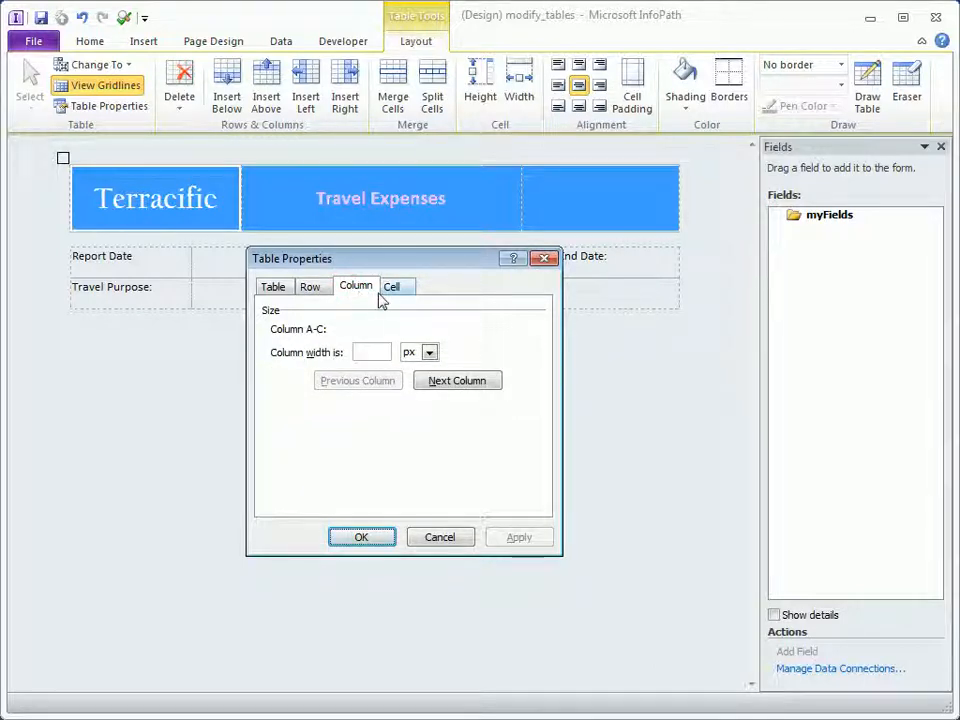
click(406, 290)
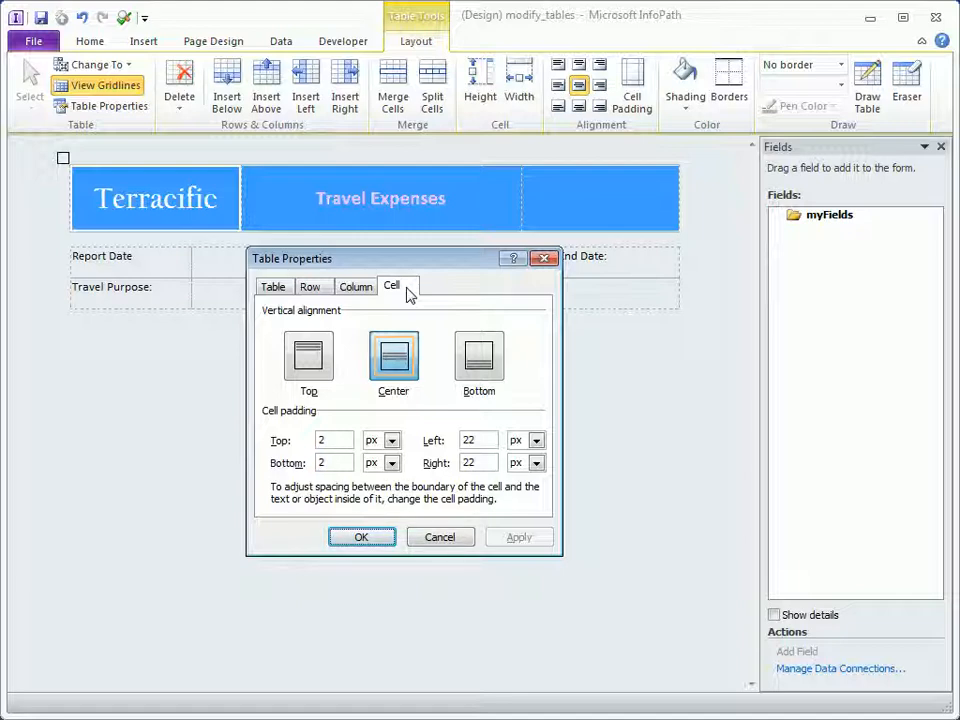
click(458, 538)
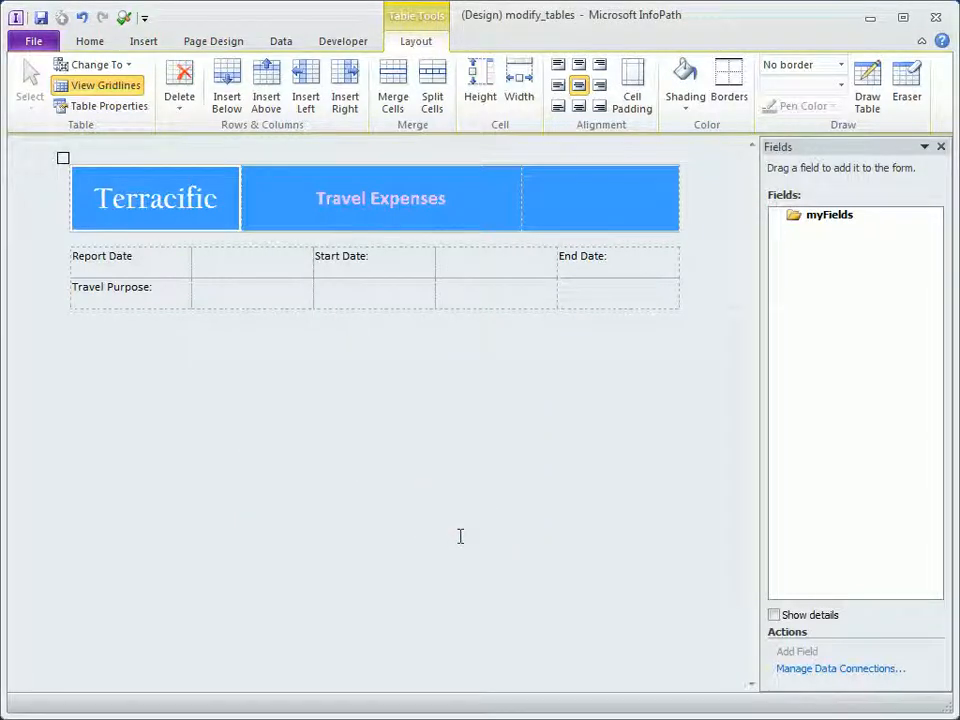
Step: Merge all cells of the Travel Purpose row into a single cell
drag(186, 302, 578, 296)
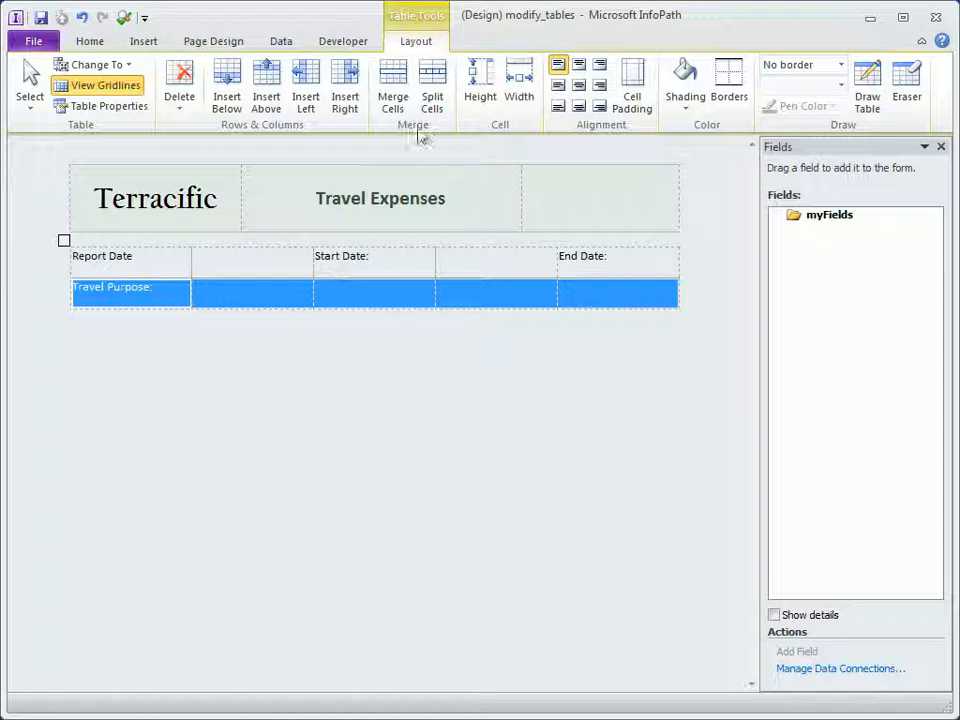
click(395, 100)
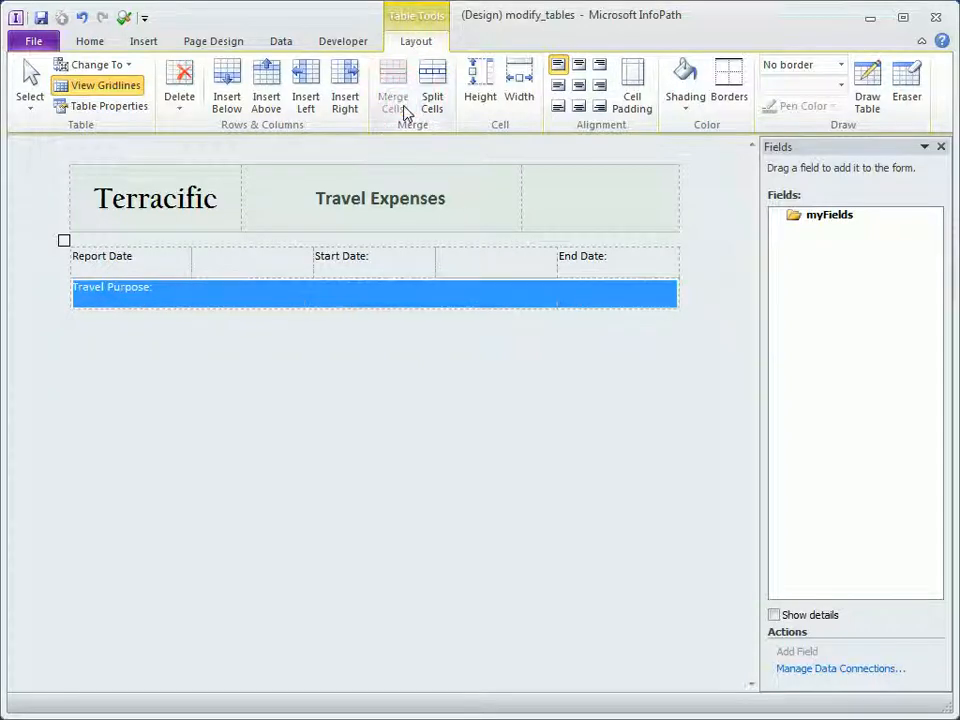
click(246, 326)
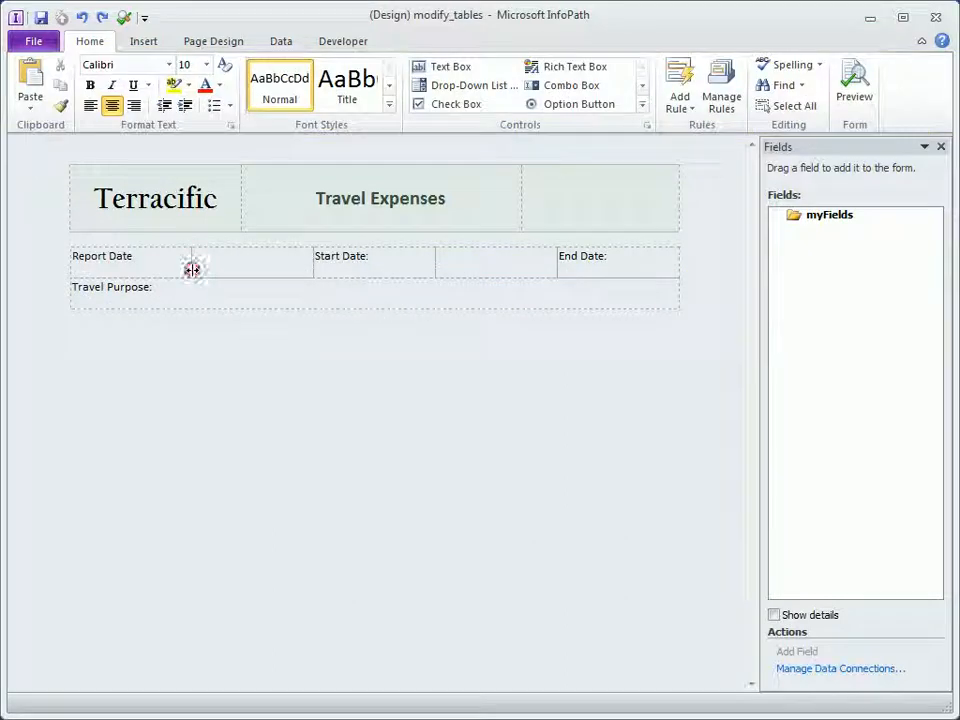
Step: Adjust the column widths in the date row, widening the Report Date and End Date cells and shifting the Start Date cell toward End Date
drag(192, 268, 225, 268)
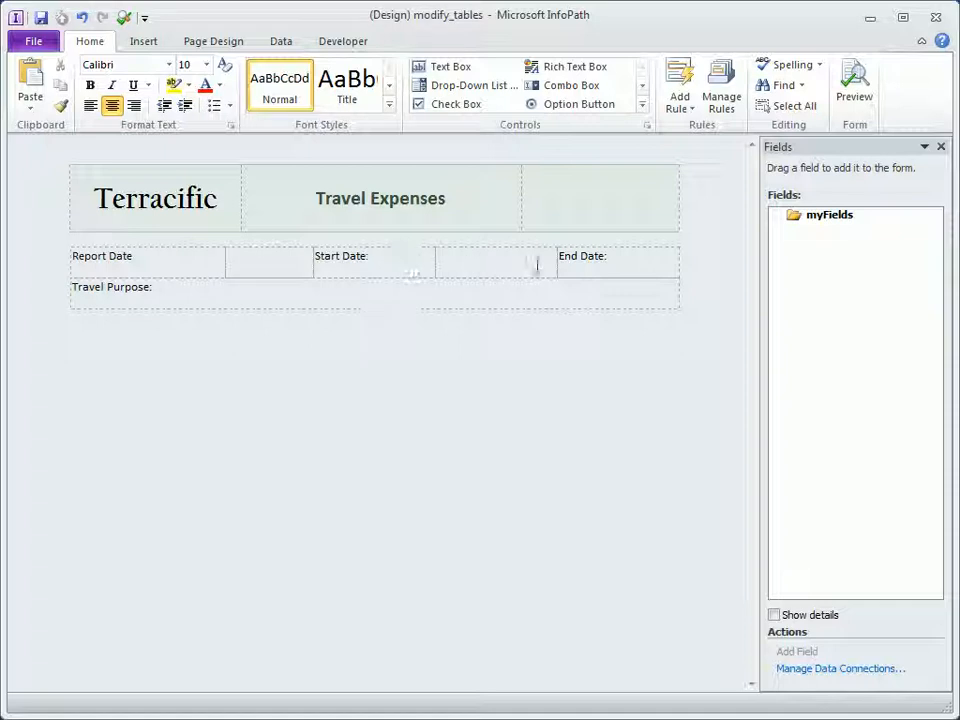
drag(555, 264, 531, 266)
drag(433, 264, 514, 264)
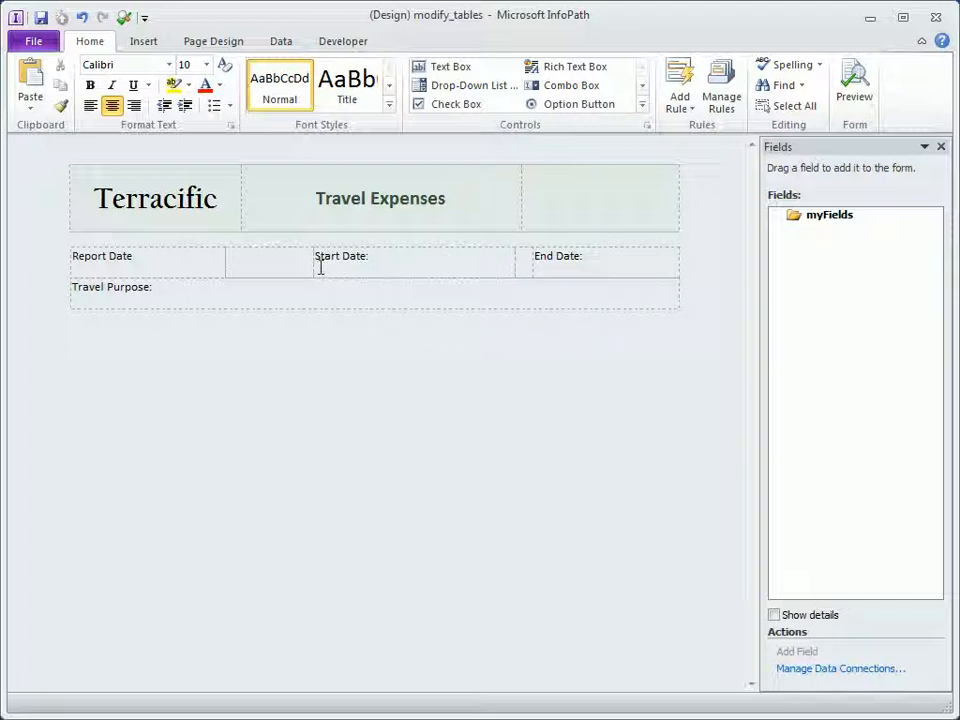
drag(313, 270, 375, 268)
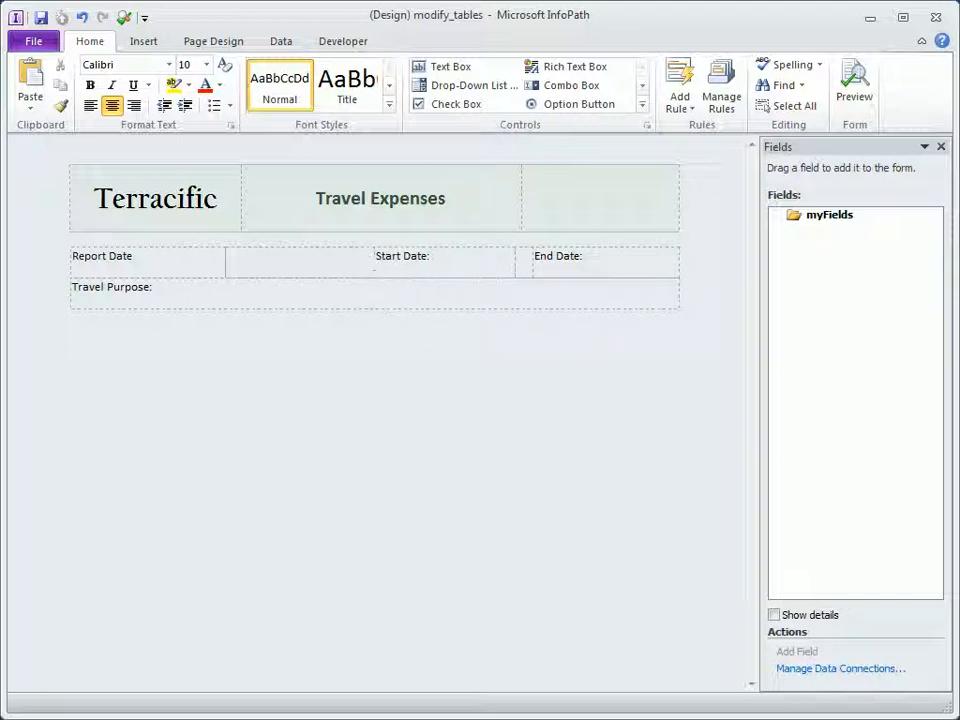